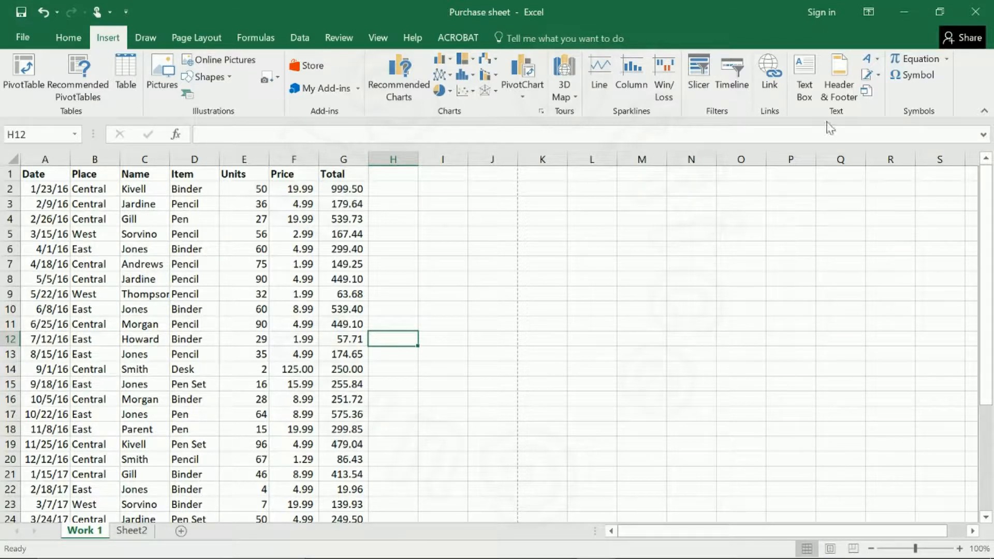
Open the Work 1 sheet's header and footer for editing and look over the three header sections and the footer area
{"action": "left_click", "coordinate": [837, 76]}
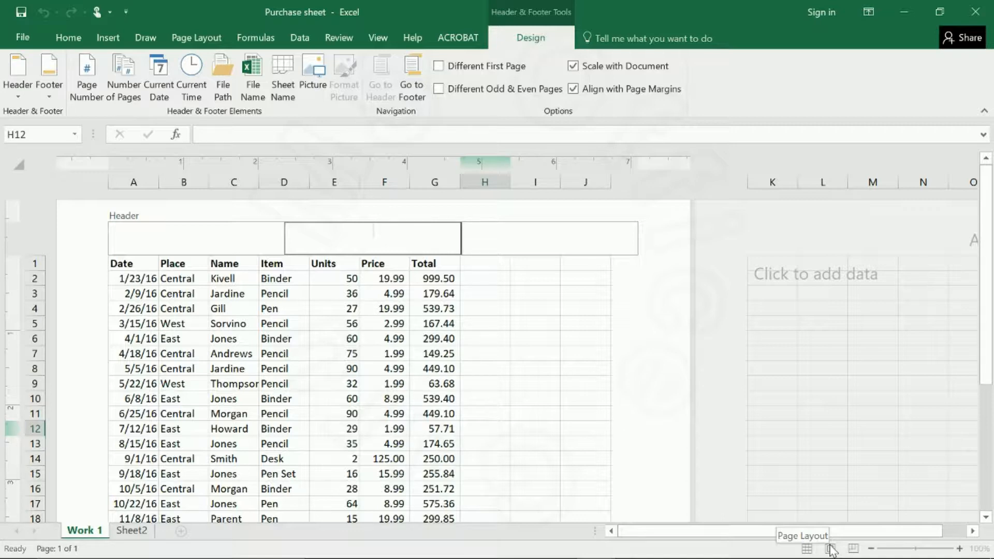
{"action": "left_click", "coordinate": [209, 236]}
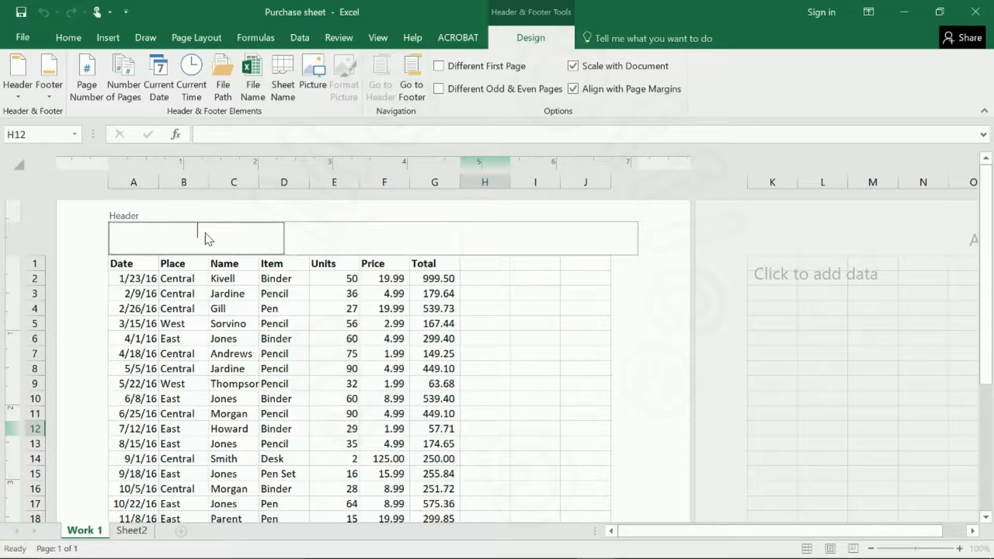
{"action": "left_click", "coordinate": [313, 245]}
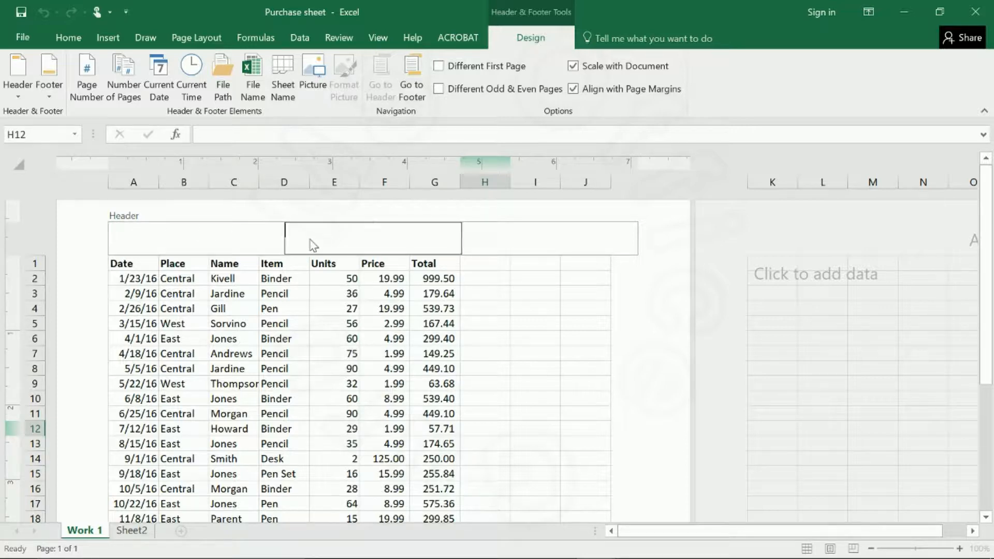
{"action": "left_click", "coordinate": [490, 247]}
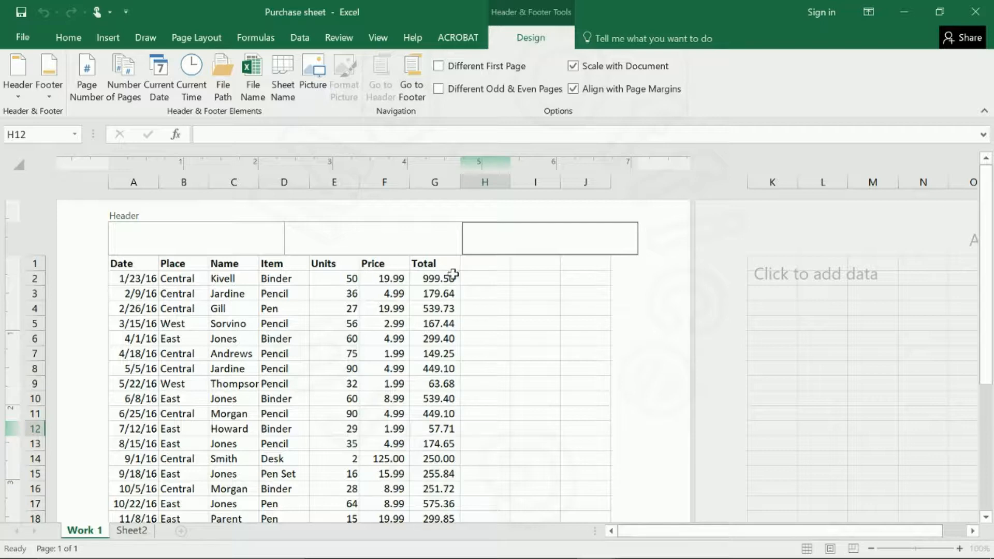
{"action": "left_click", "coordinate": [466, 293]}
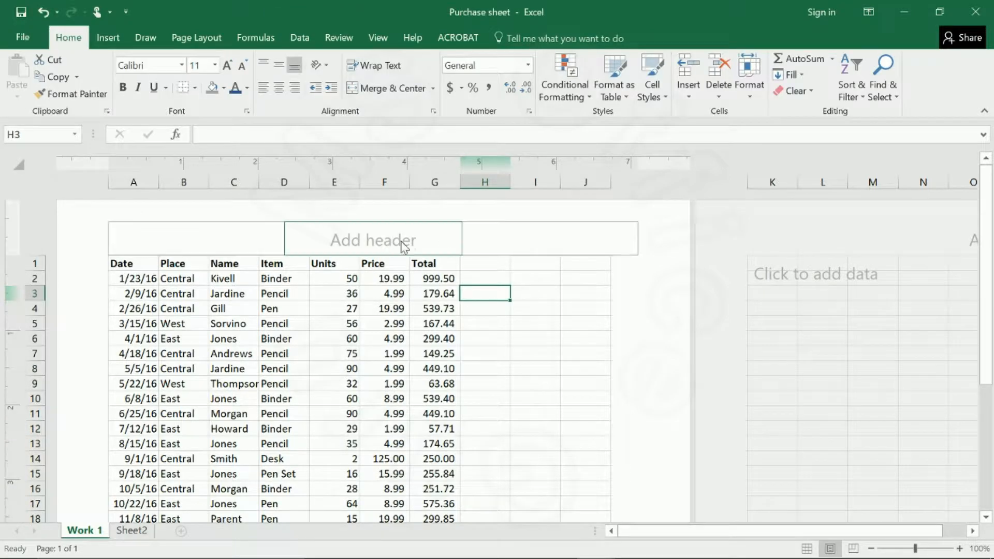
{"action": "scroll", "coordinate": [446, 351], "scroll_direction": "down", "scroll_amount": 12}
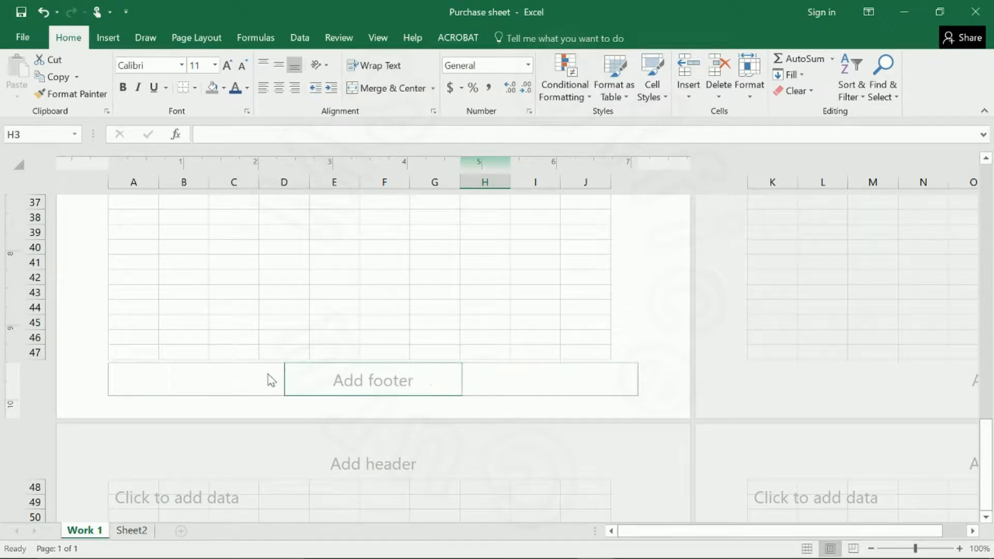
{"action": "scroll", "coordinate": [339, 298], "scroll_direction": "up", "scroll_amount": 10}
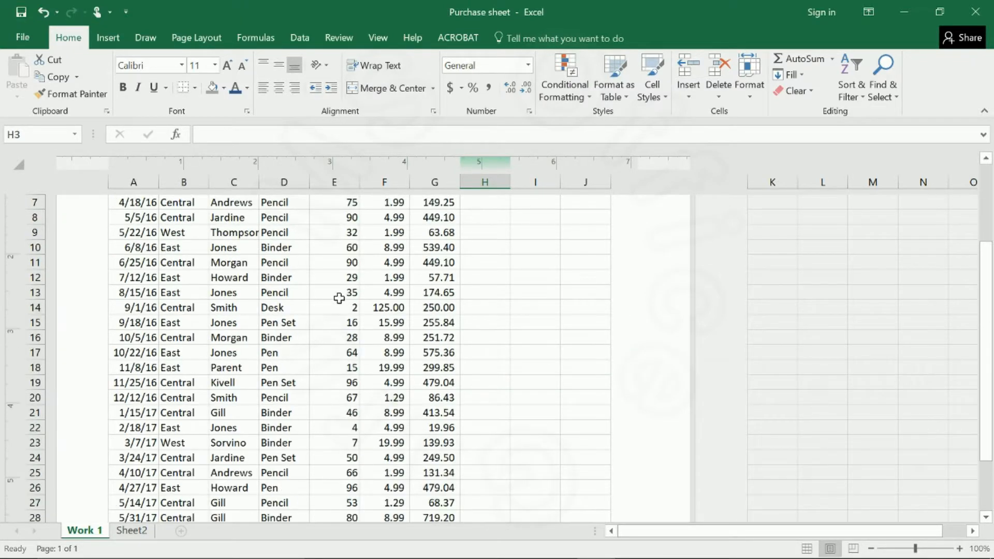
{"action": "scroll", "coordinate": [339, 298], "scroll_direction": "up", "scroll_amount": 4}
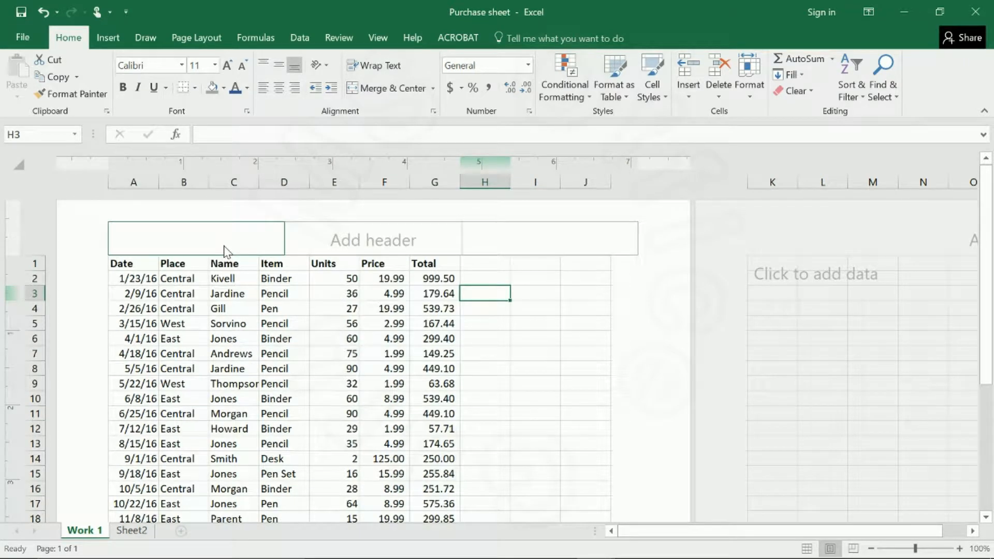
Enter "Counter 2" in the left section of the page header
{"action": "left_click", "coordinate": [227, 251]}
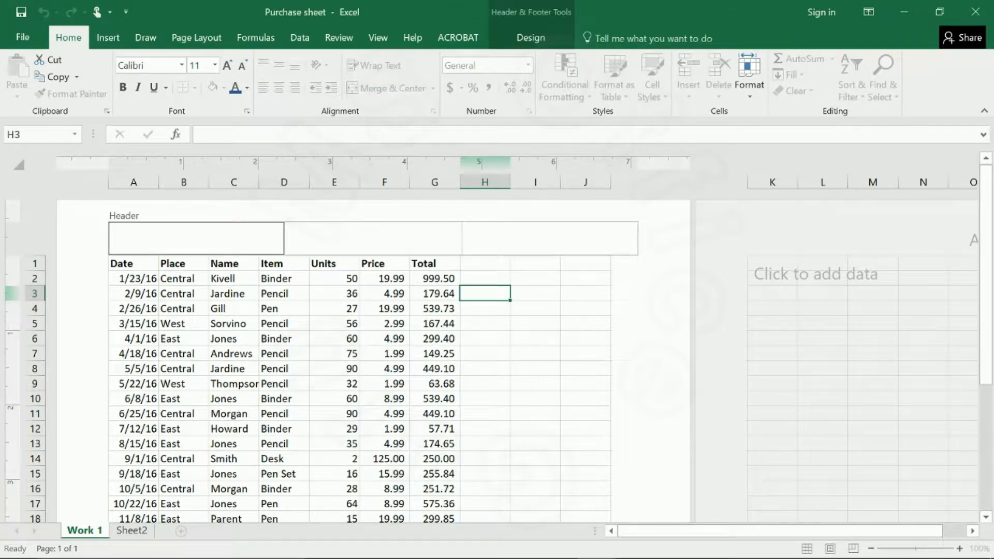
{"action": "left_click", "coordinate": [346, 243]}
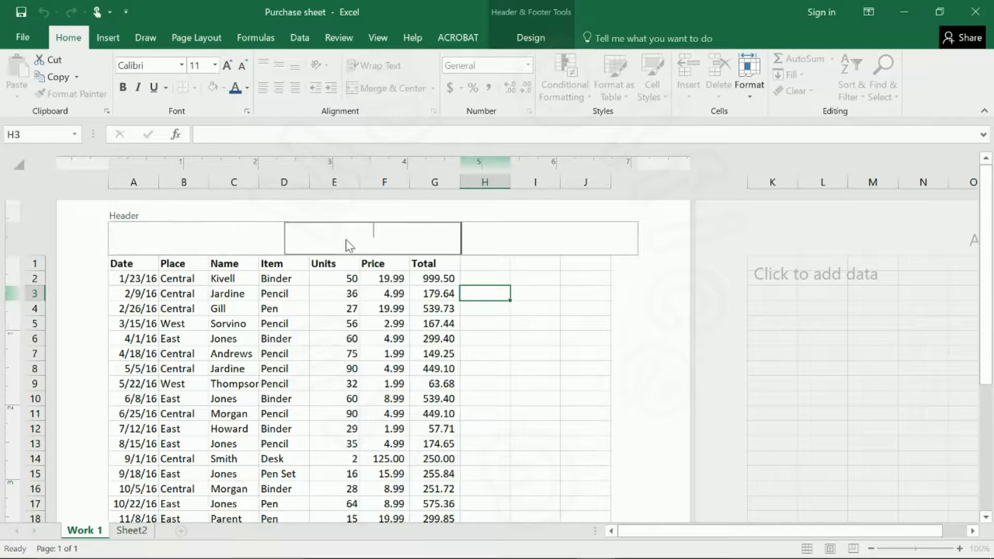
{"action": "left_click", "coordinate": [208, 245]}
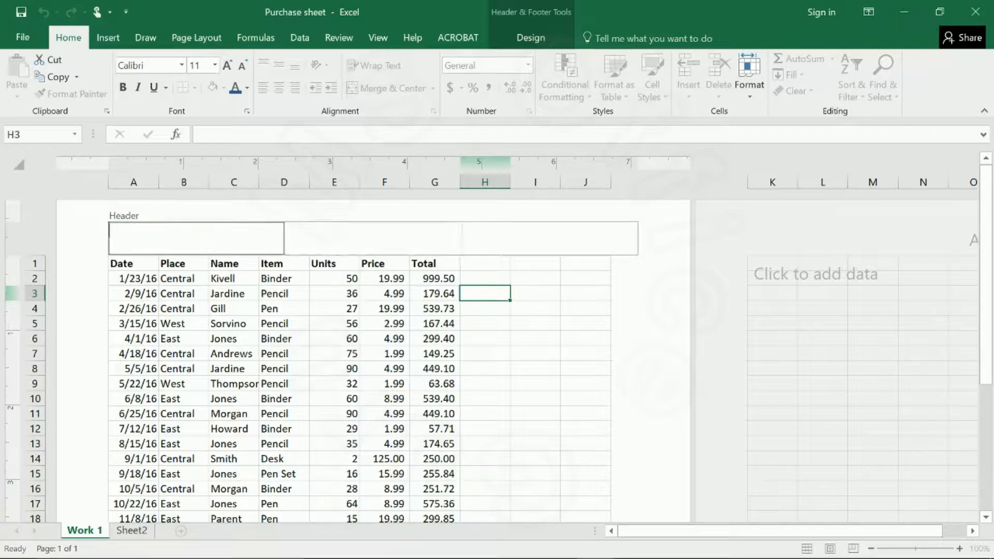
{"action": "left_click", "coordinate": [510, 43]}
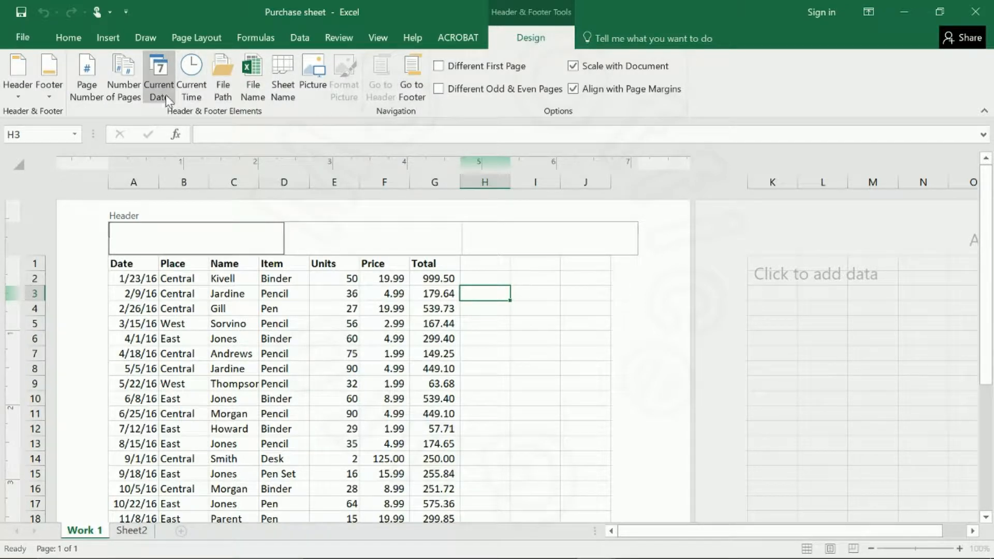
{"action": "type", "text": "Count"}
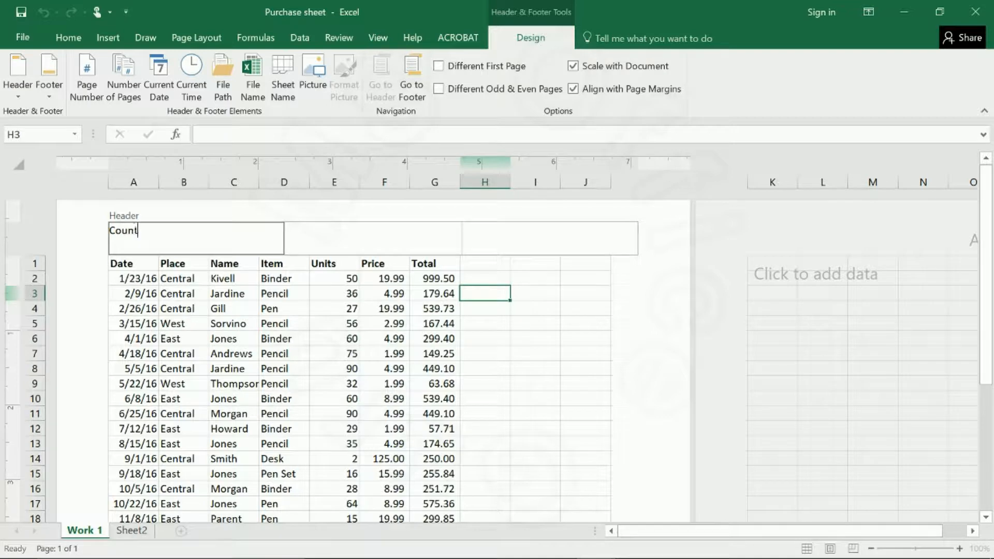
{"action": "type", "text": "er 2"}
Enter the person's first name in the center header section and insert the current date in the right header section
{"action": "left_click", "coordinate": [319, 241]}
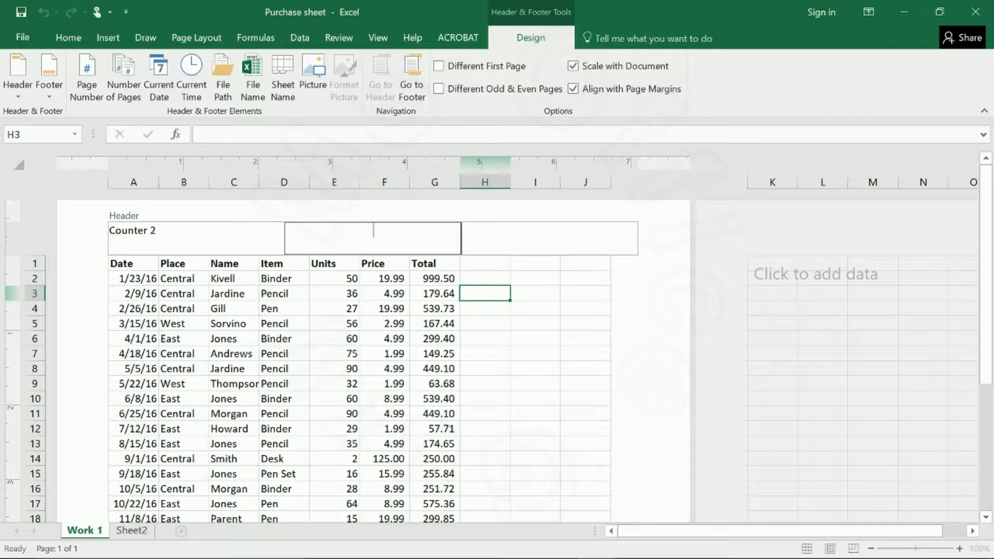
{"action": "type", "text": "Jim"}
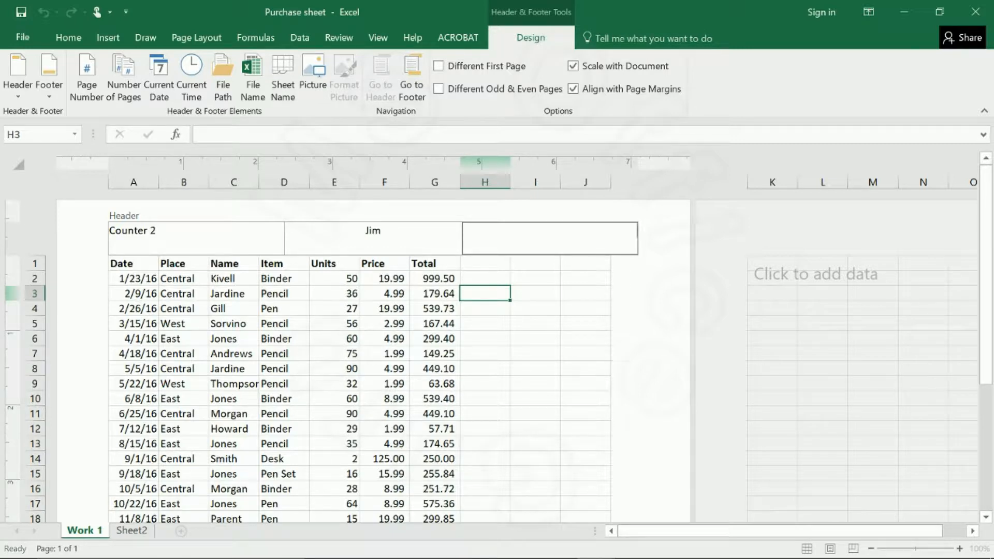
{"action": "left_click", "coordinate": [162, 98]}
{"action": "left_click", "coordinate": [568, 309]}
Build the center footer section as page number, "of" and number of pages (&[Page] of &[Pages])
{"action": "scroll", "coordinate": [568, 310], "scroll_direction": "down", "scroll_amount": 11}
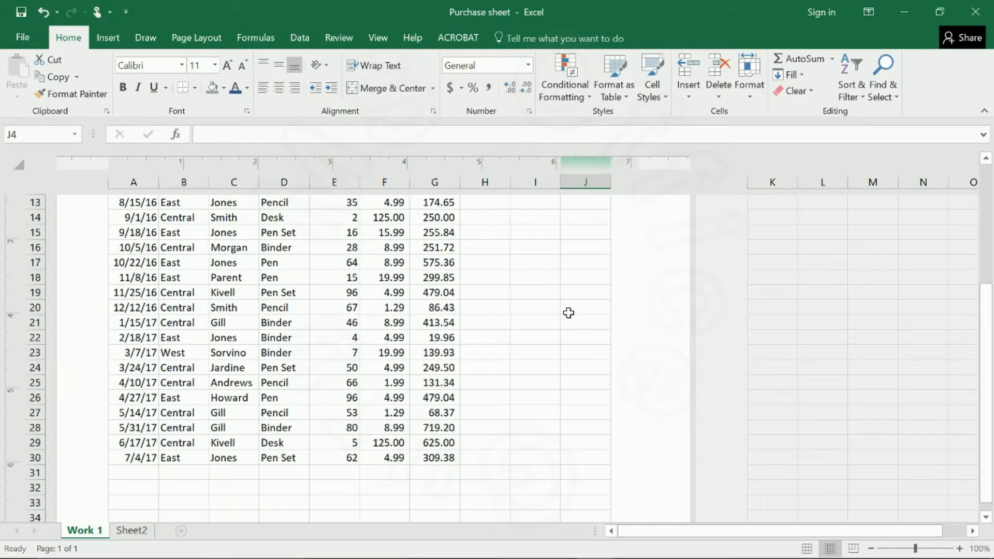
{"action": "scroll", "coordinate": [470, 400], "scroll_direction": "down", "scroll_amount": 1}
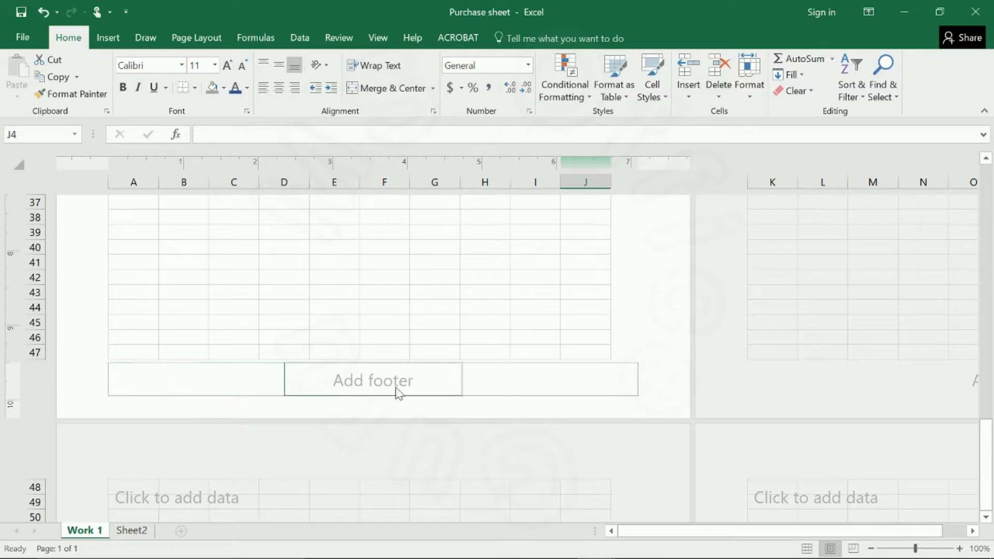
{"action": "left_click", "coordinate": [403, 389]}
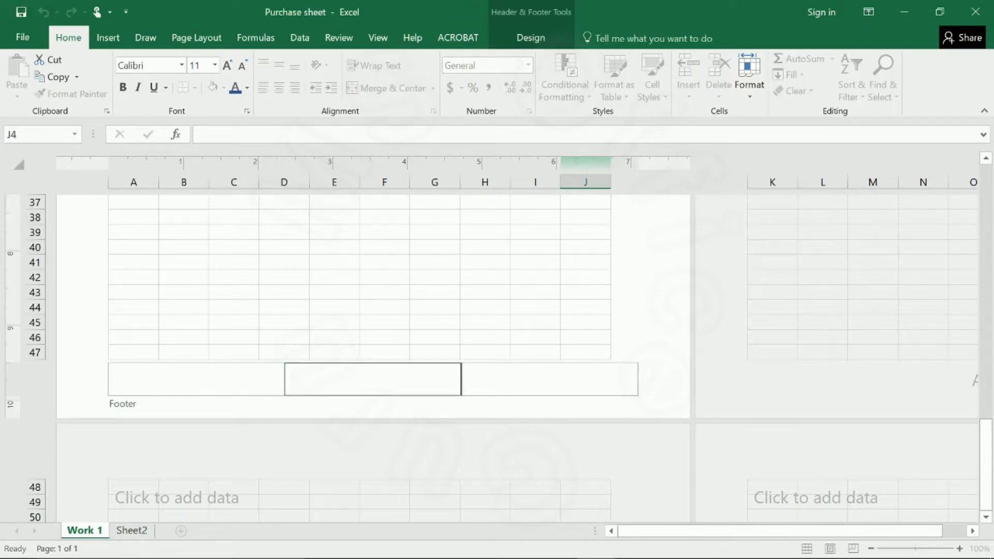
{"action": "left_click", "coordinate": [525, 36]}
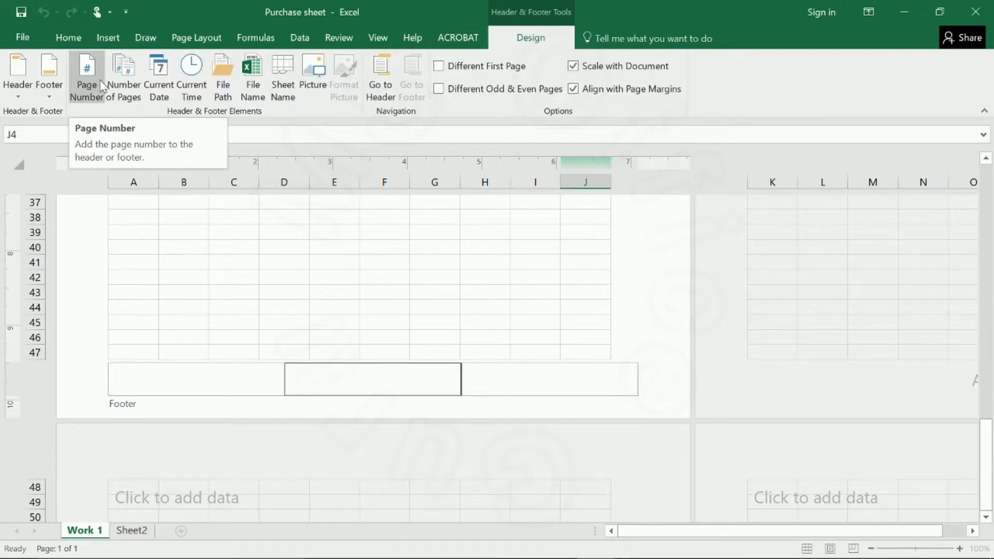
{"action": "left_click", "coordinate": [98, 95]}
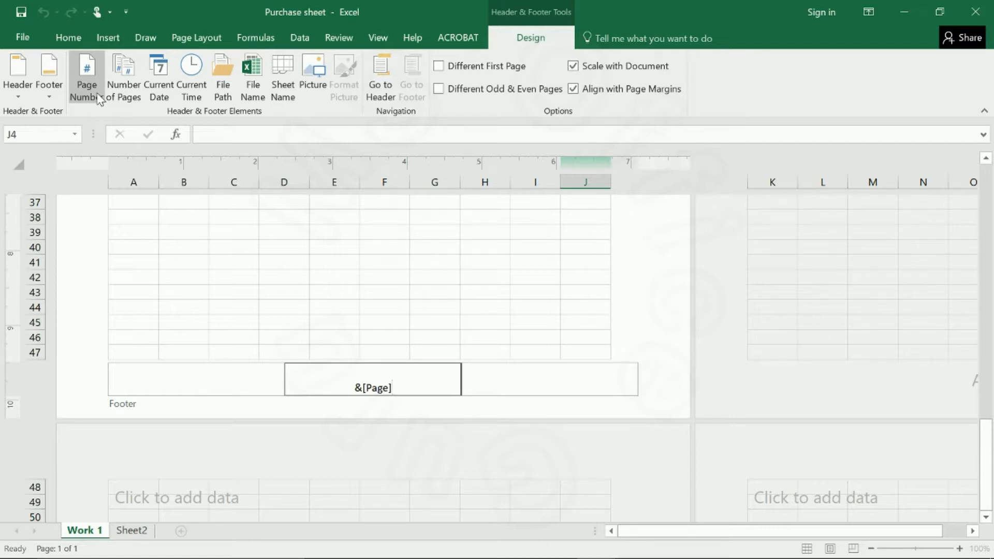
{"action": "type", "text": "o"}
{"action": "key", "text": "BackSpace"}
{"action": "type", "text": "of"}
{"action": "left_click", "coordinate": [127, 98]}
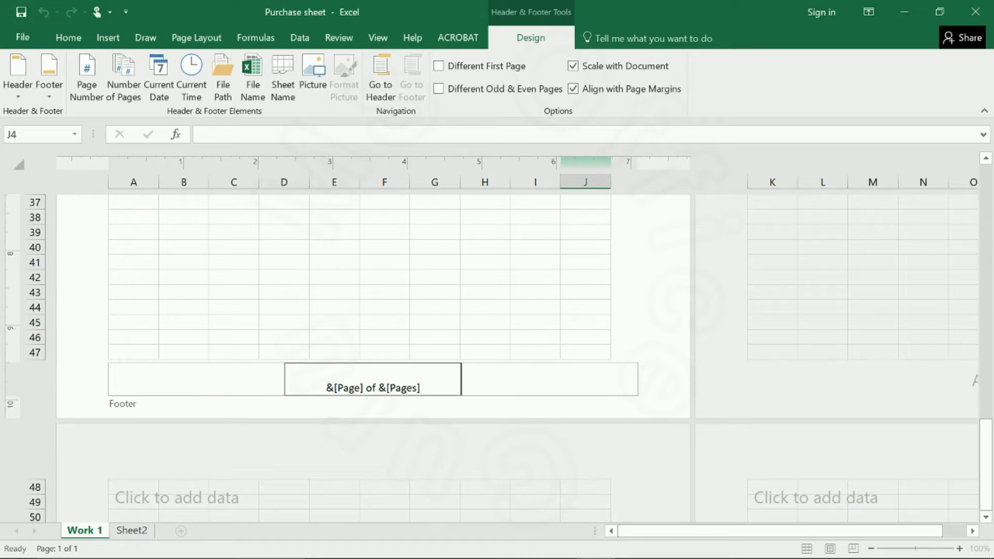
{"action": "key", "text": "Tab"}
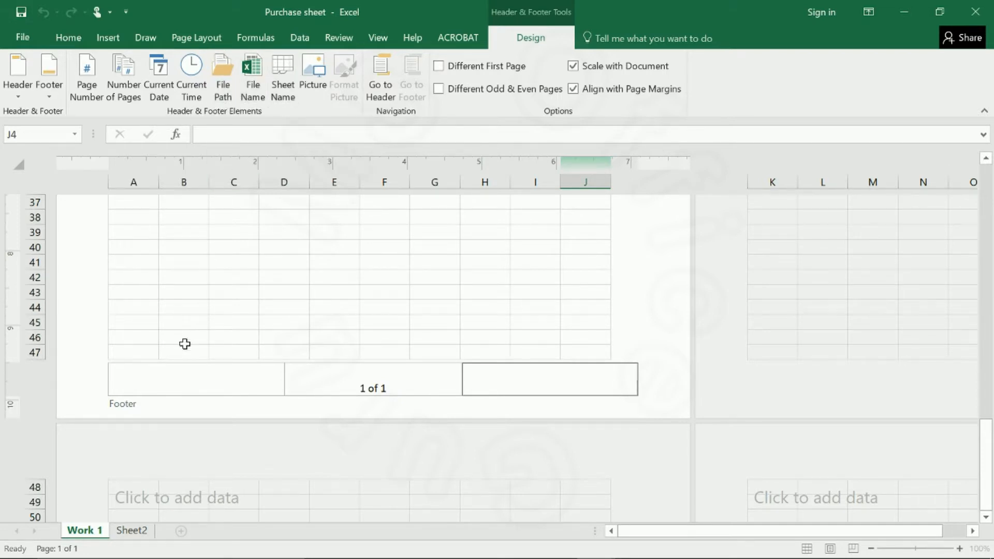
Insert the sheet name in the left footer section and the file path in the right footer section
{"action": "left_click", "coordinate": [173, 391]}
{"action": "left_click", "coordinate": [280, 77]}
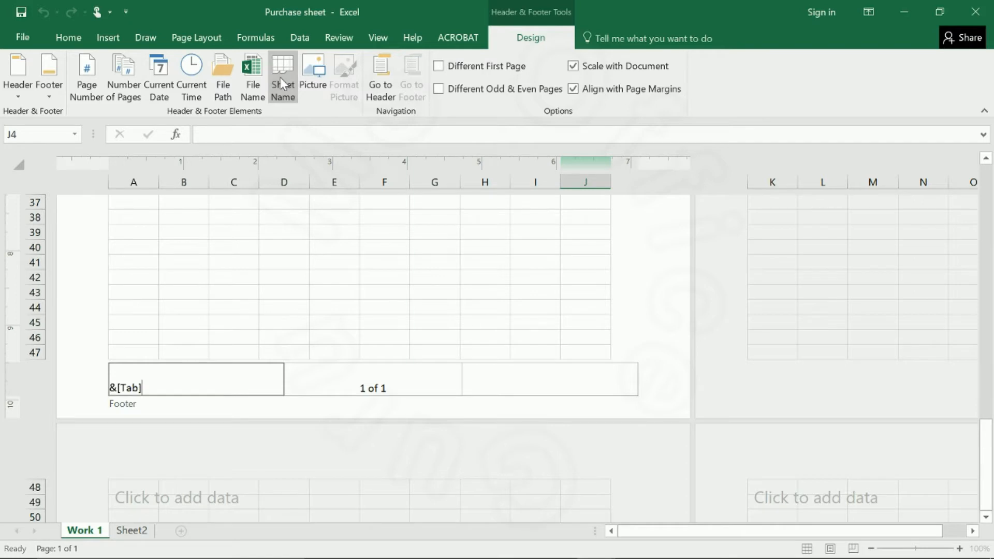
{"action": "left_click", "coordinate": [499, 380]}
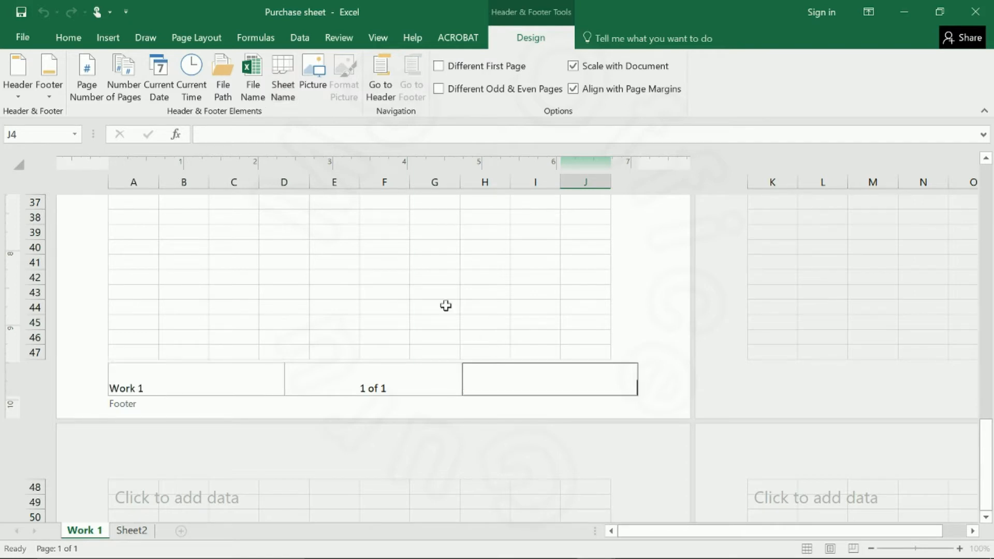
{"action": "left_click", "coordinate": [228, 73]}
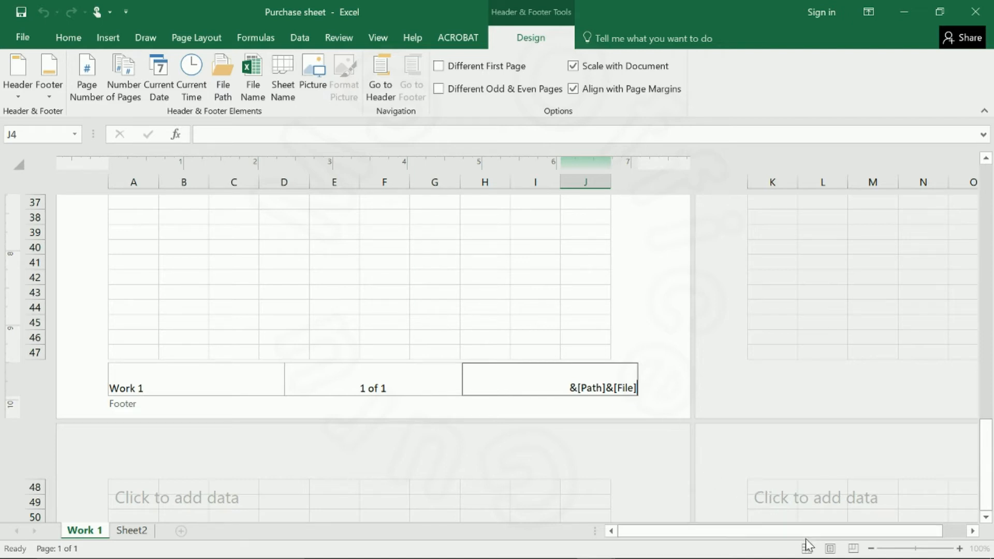
{"action": "left_click", "coordinate": [325, 306]}
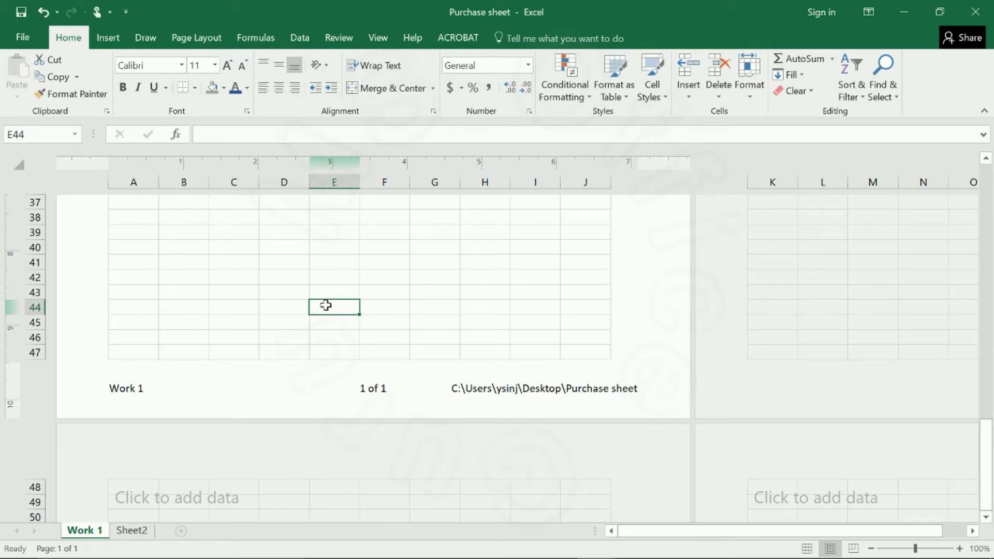
Return the worksheet to Normal view and go back to the start of the data
{"action": "left_click", "coordinate": [808, 548]}
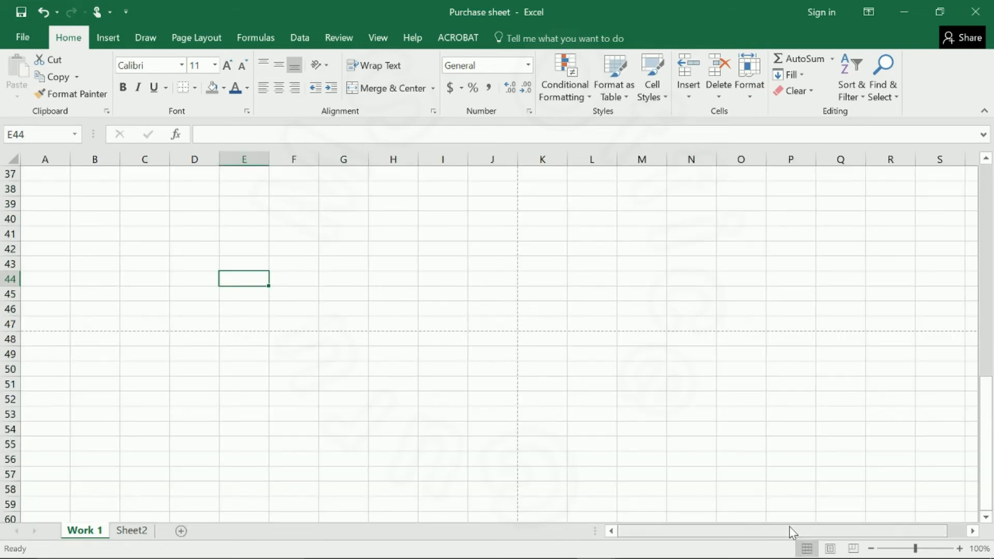
{"action": "scroll", "coordinate": [280, 311], "scroll_direction": "up", "scroll_amount": 11}
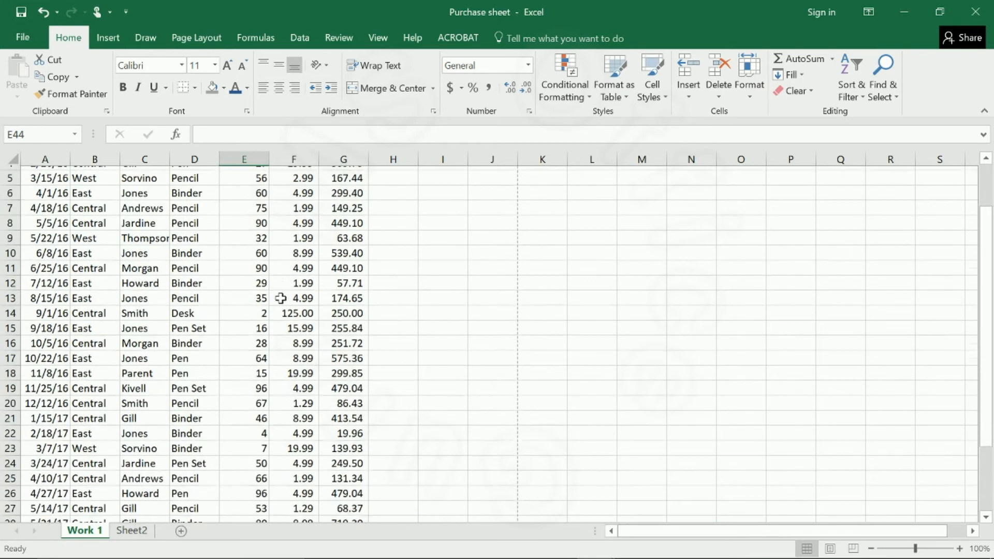
{"action": "scroll", "coordinate": [281, 298], "scroll_direction": "up", "scroll_amount": 2}
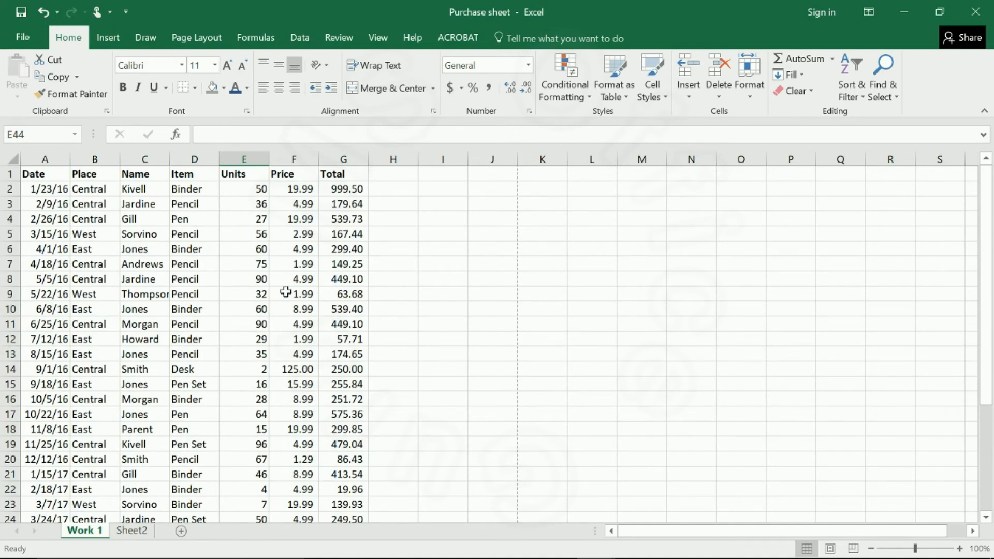
Check the header and footer in the print preview, then return to the worksheet
{"action": "left_click", "coordinate": [23, 37]}
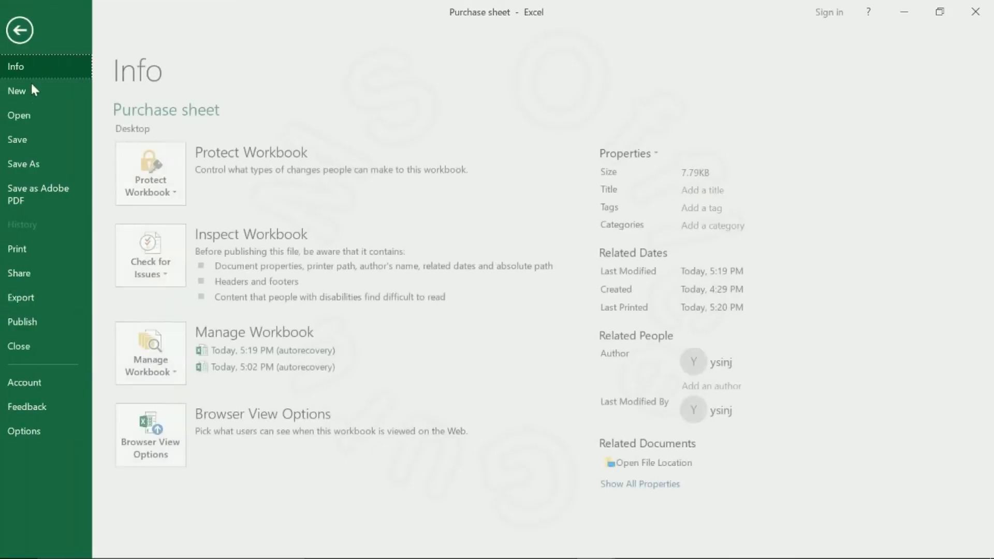
{"action": "left_click", "coordinate": [33, 247]}
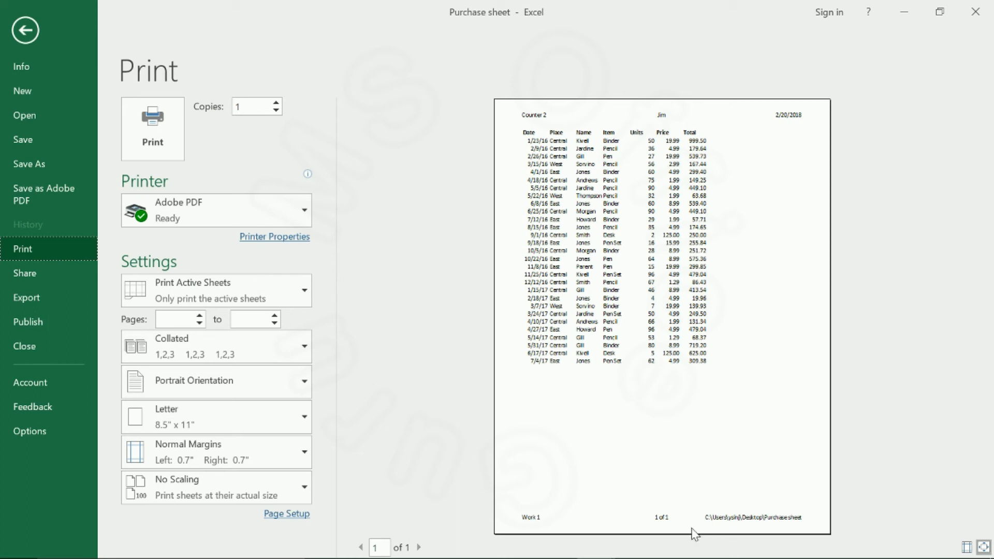
{"action": "left_click", "coordinate": [39, 27]}
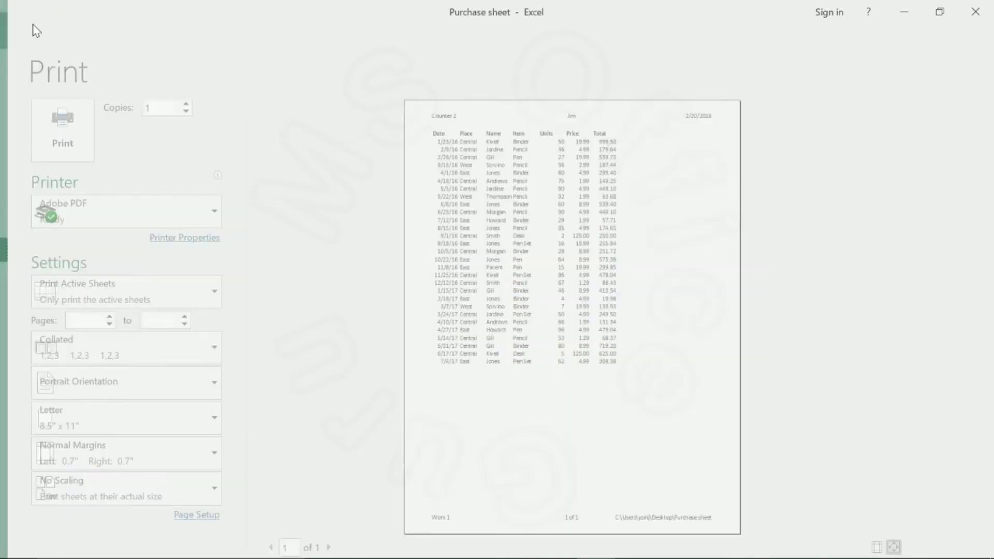